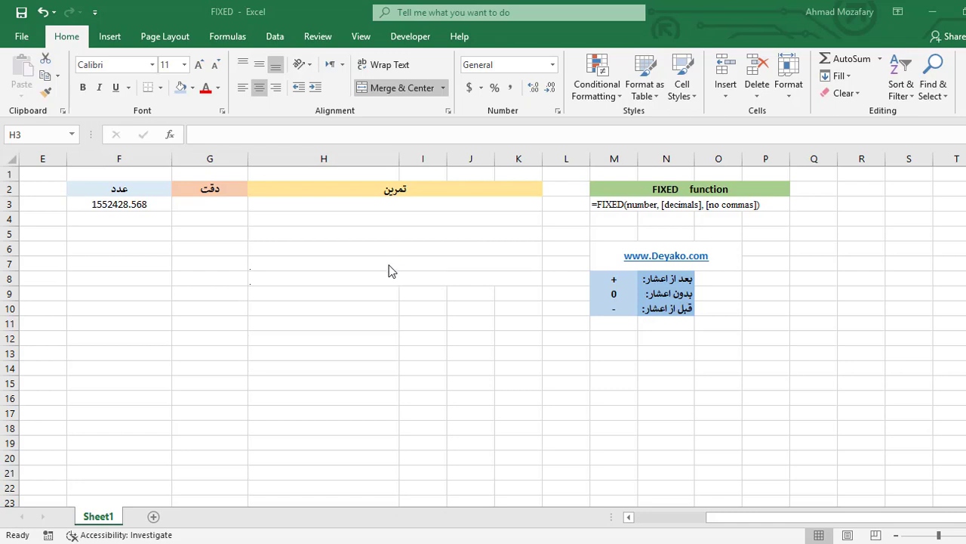
View the available number formats for the number in cell F3 without applying one
click(158, 204)
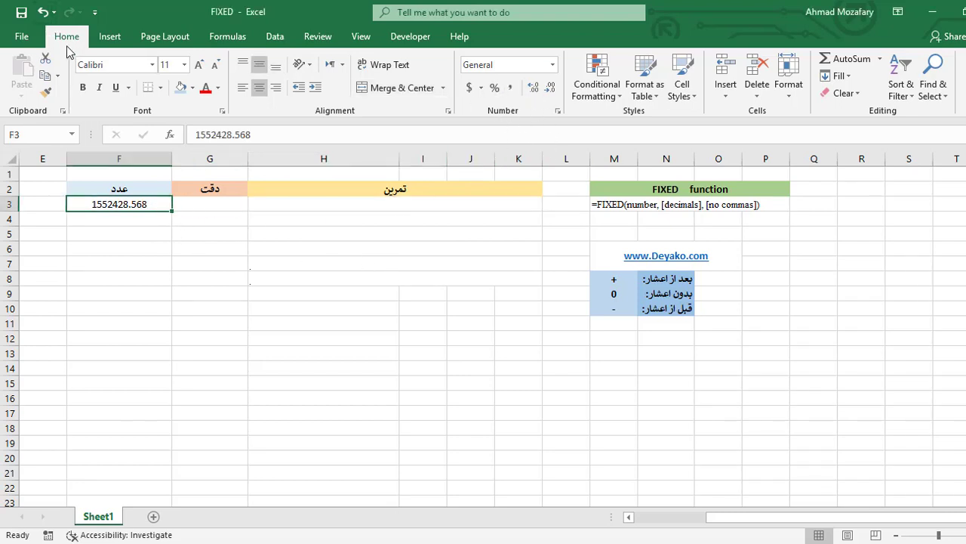
click(553, 64)
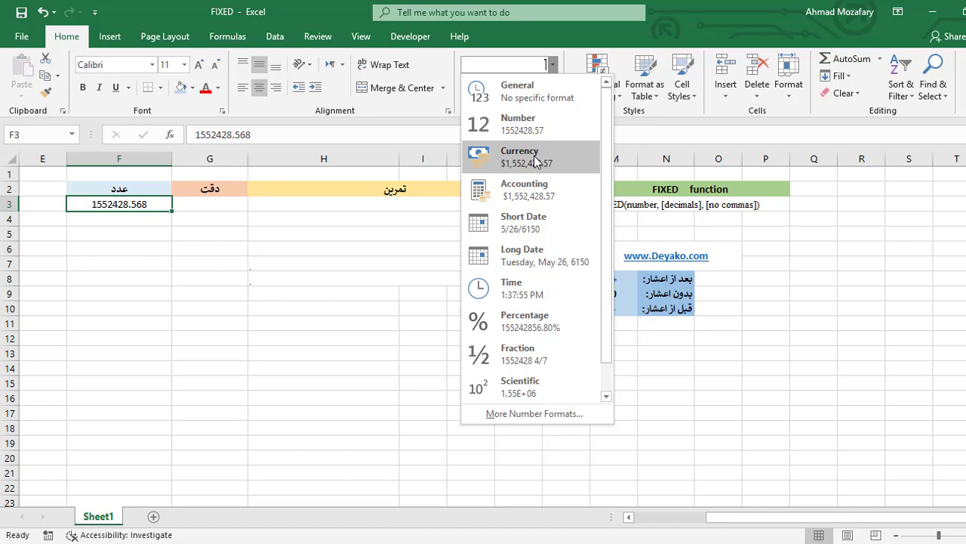
click(341, 271)
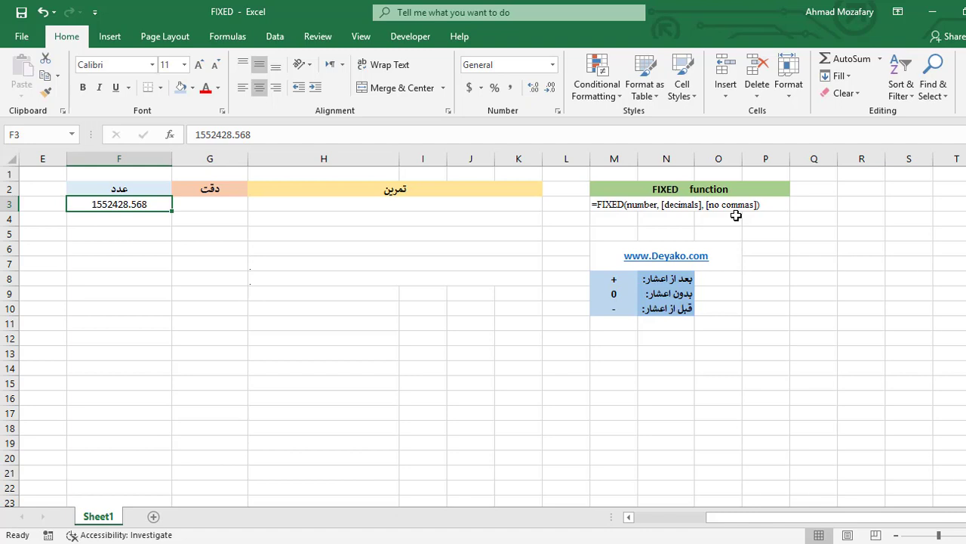
Enter the formula =FIXED(F3) in merged cell H3, leaving out the decimals and no-commas arguments
click(472, 209)
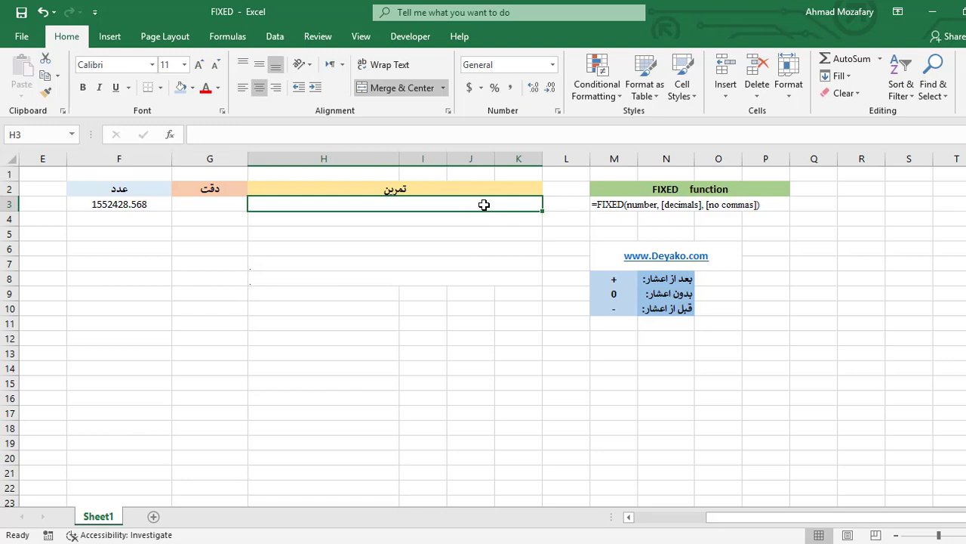
text(=ب)
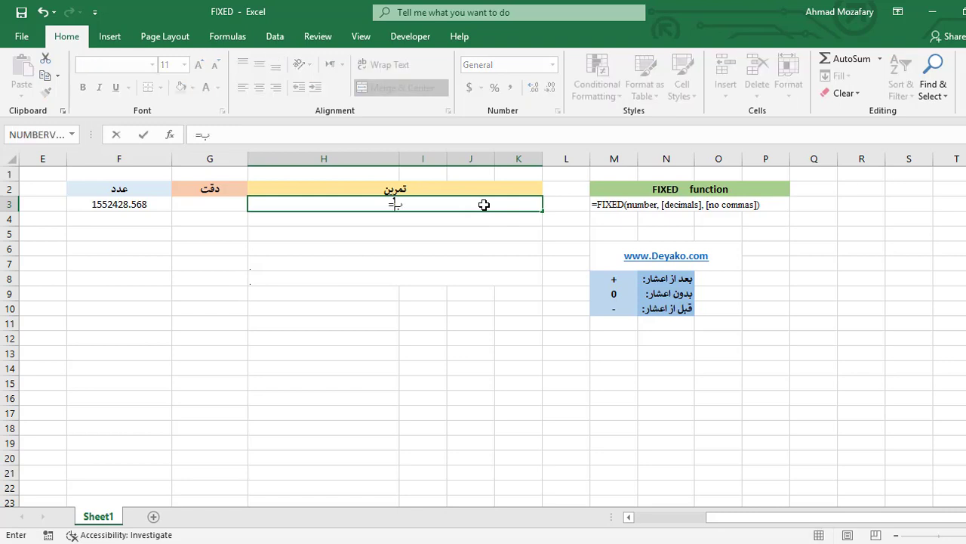
key(BackSpace)
key(BackSpace)
text(=FIX)
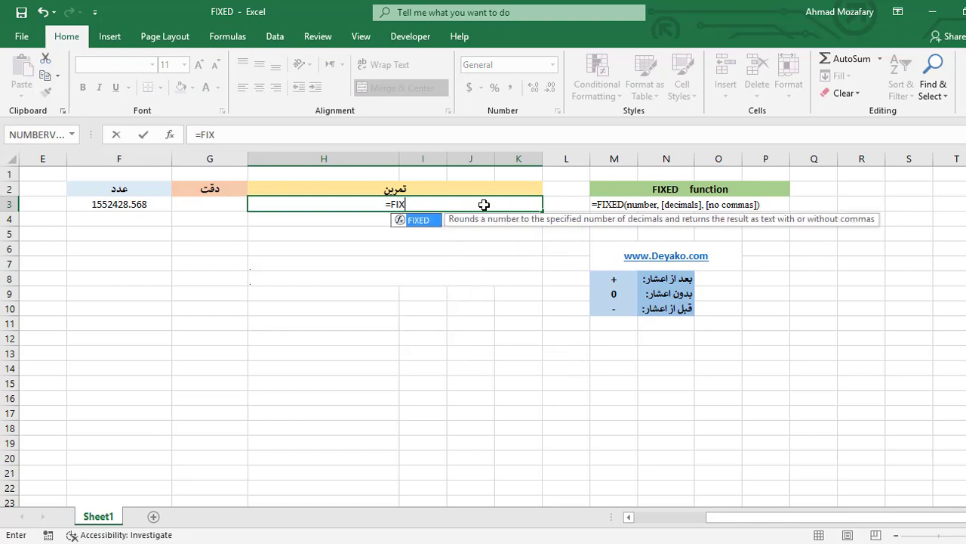
text(ED)
text(()
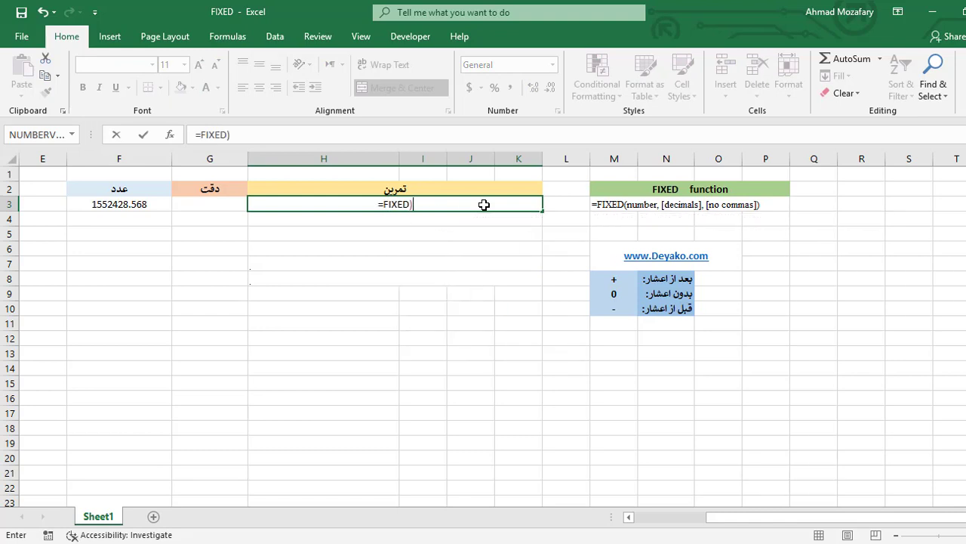
key(BackSpace)
text(()
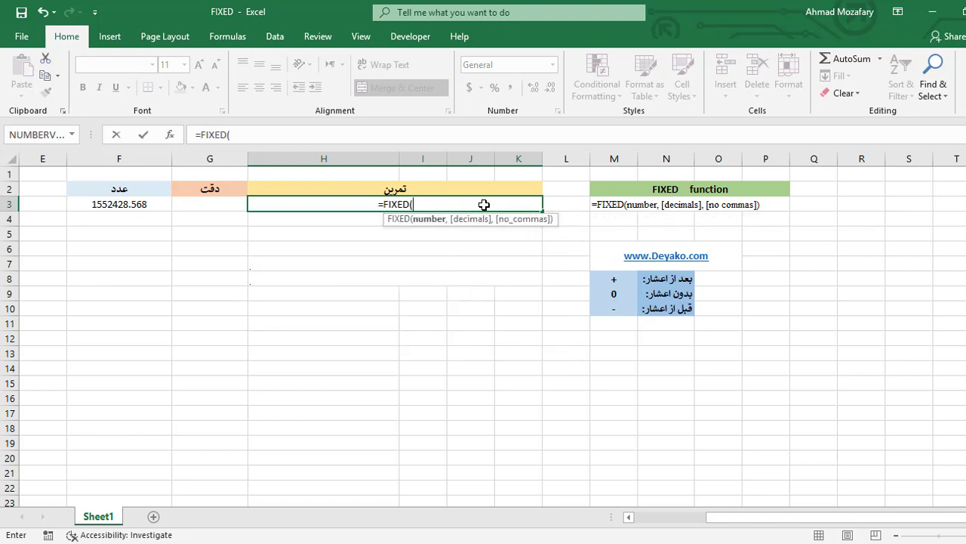
text(F3)
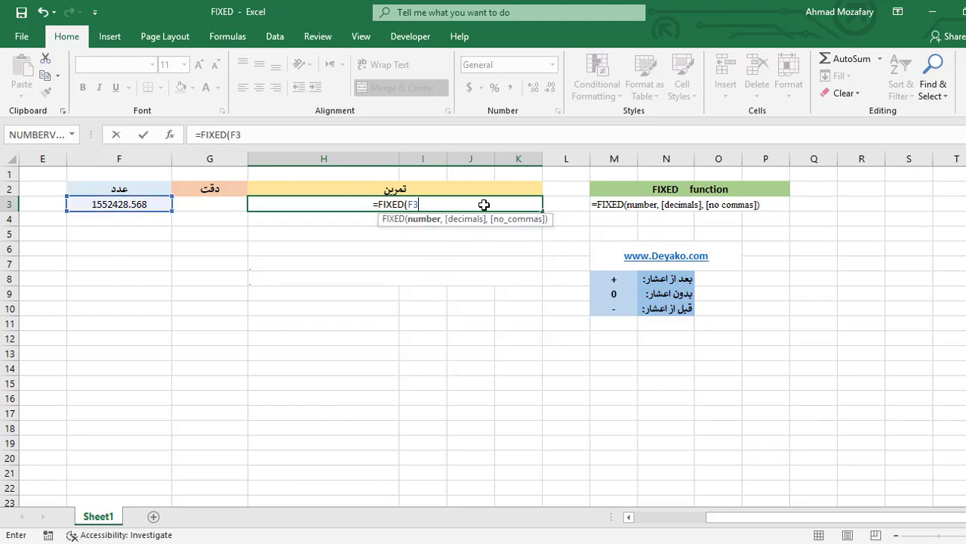
text())
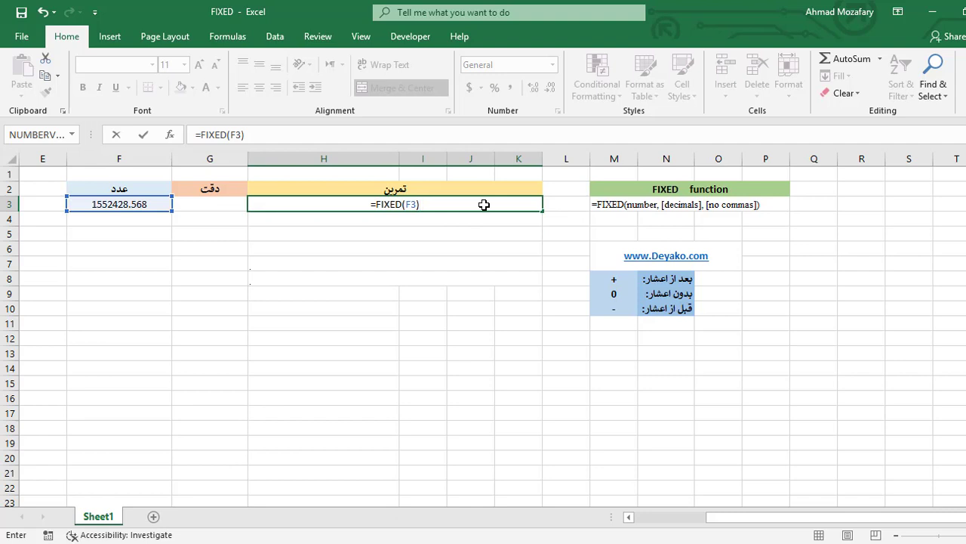
key(Return)
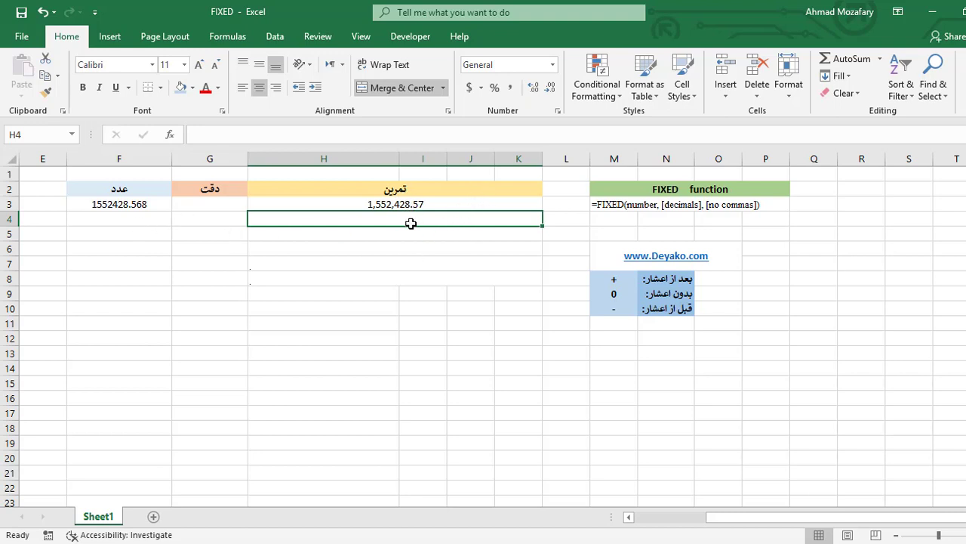
click(426, 206)
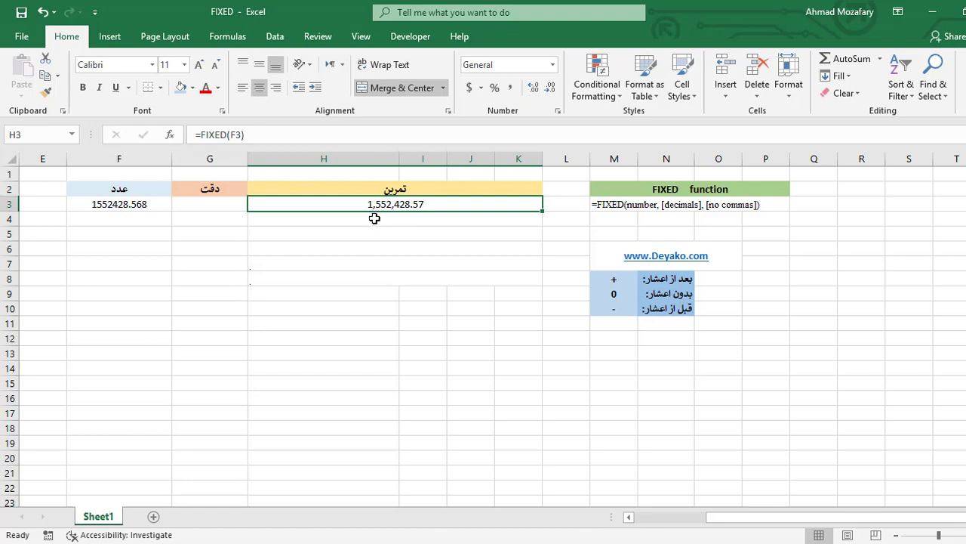
Enter the formula =FIXED(F3,3) in merged cell H4 to round the number in F3 to three decimals
click(416, 219)
text(=)
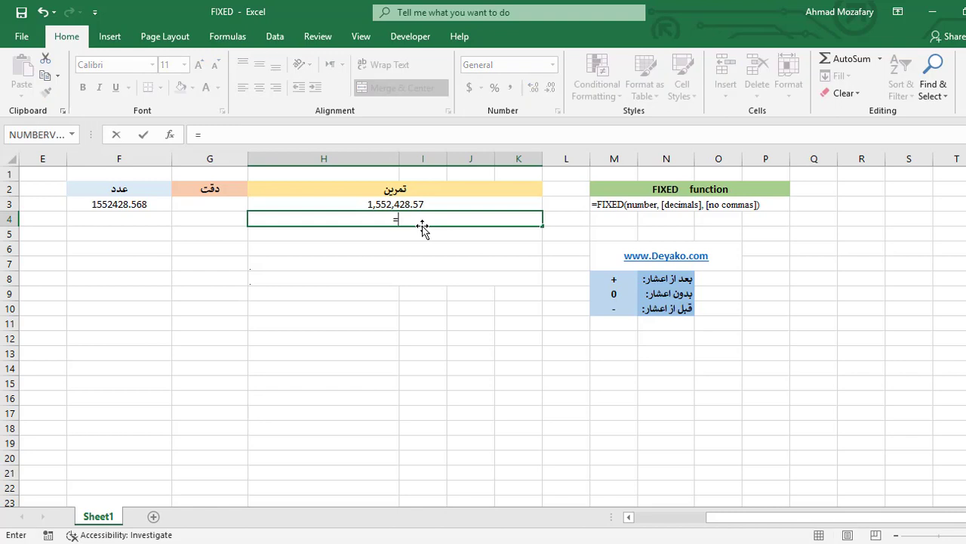
text(FIX)
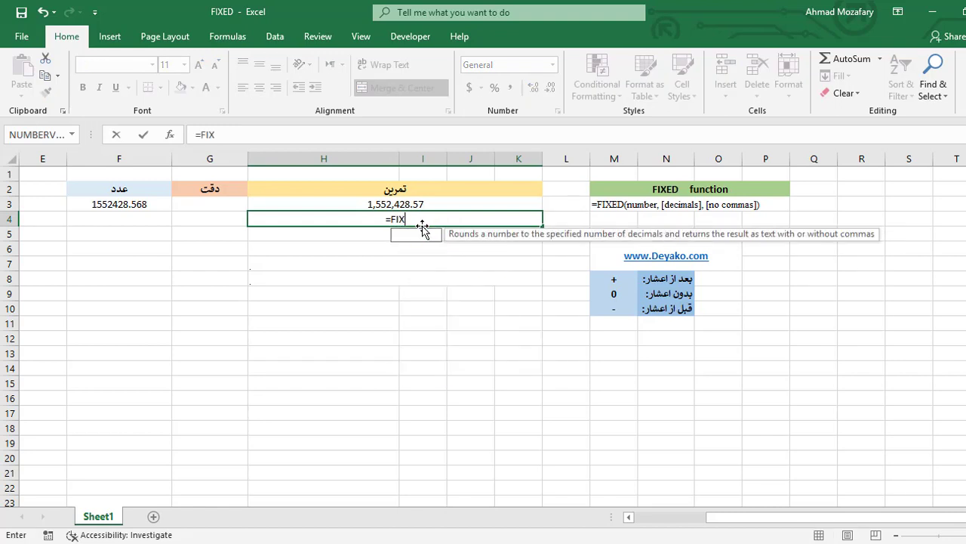
key(Tab)
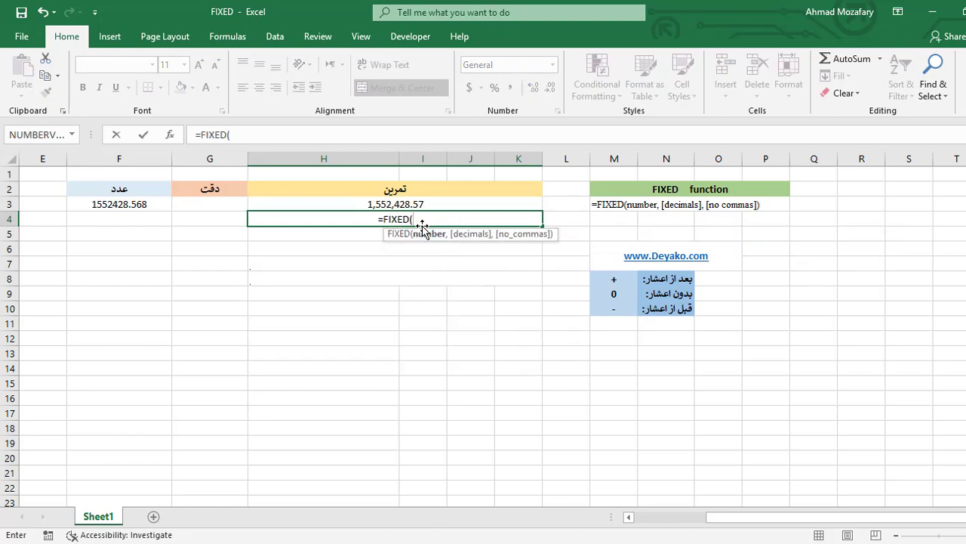
text(F3,)
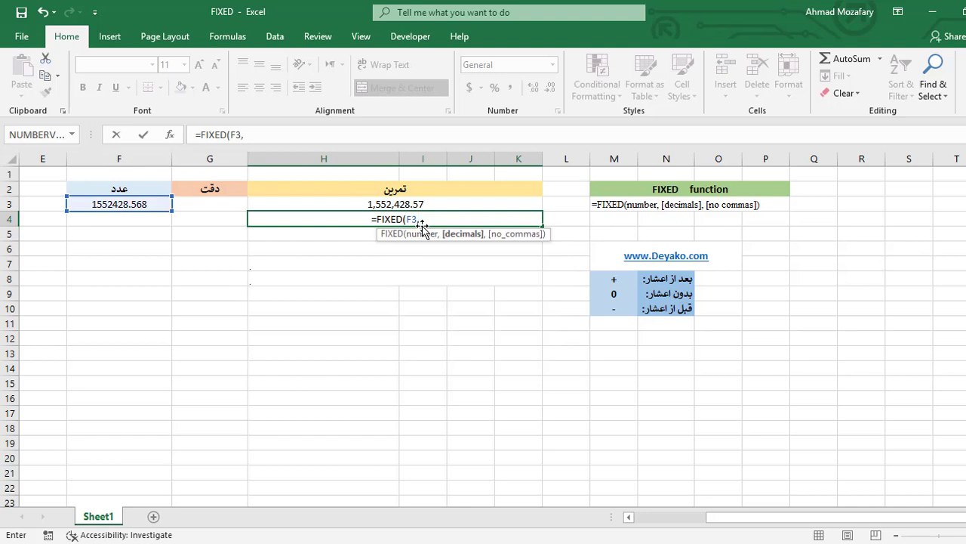
text(3)
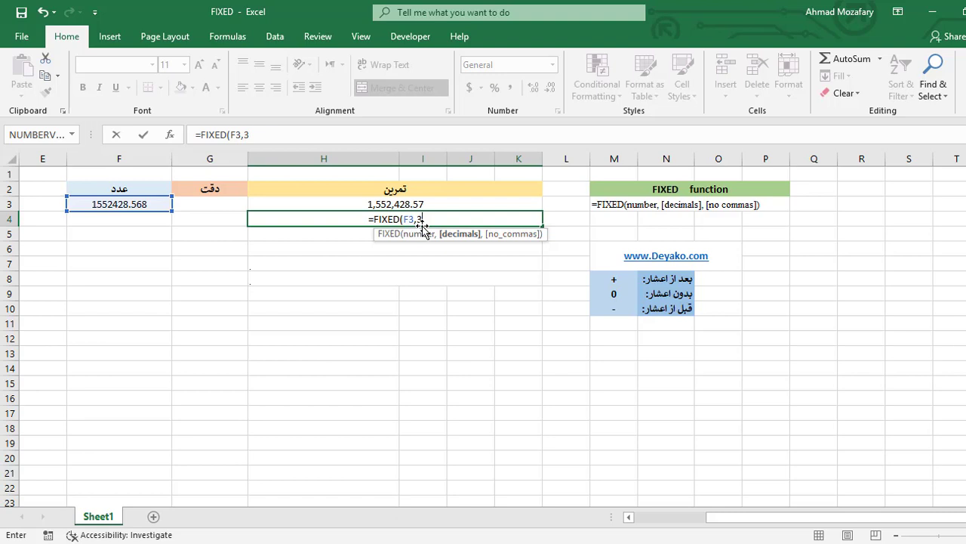
text())
key(Return)
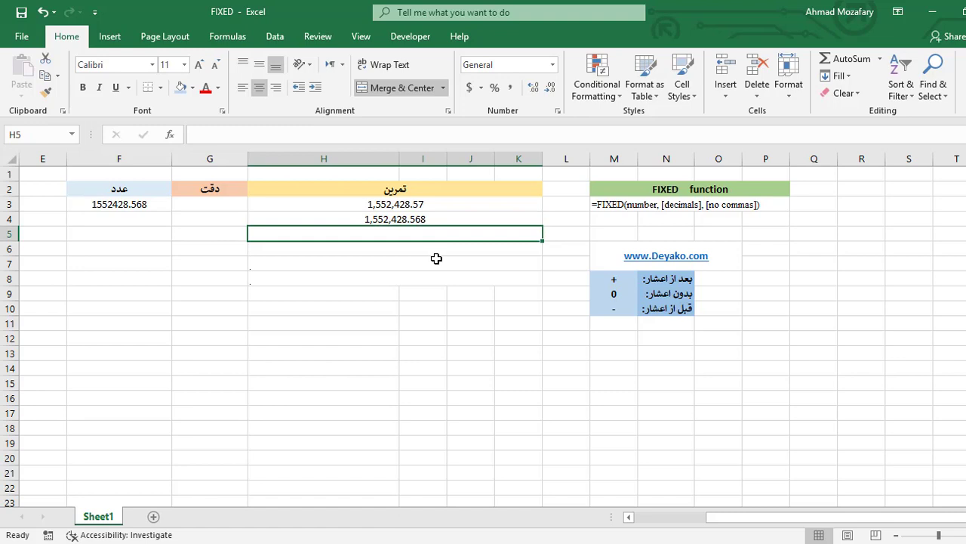
Change the decimals argument of the FIXED formula in H4 to 1
key(Up)
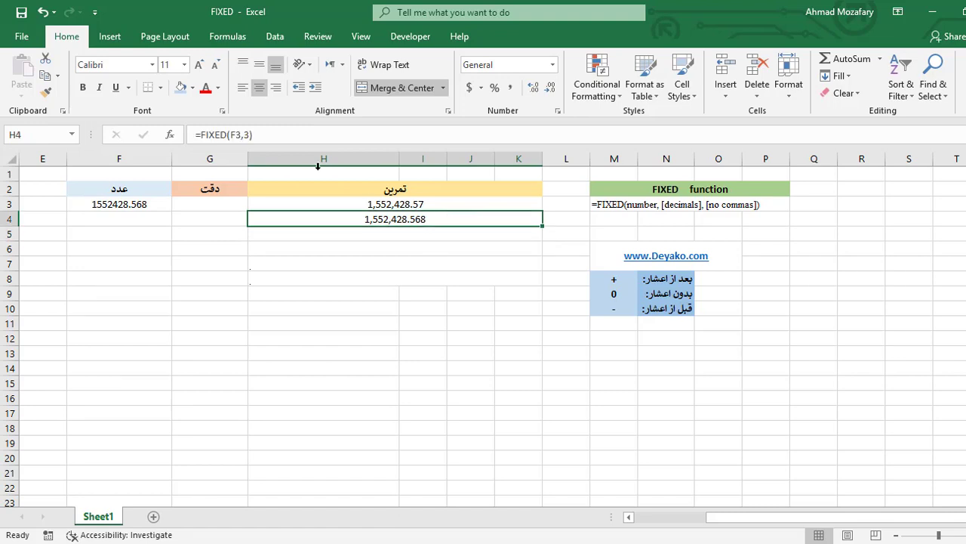
click(254, 133)
key(Left)
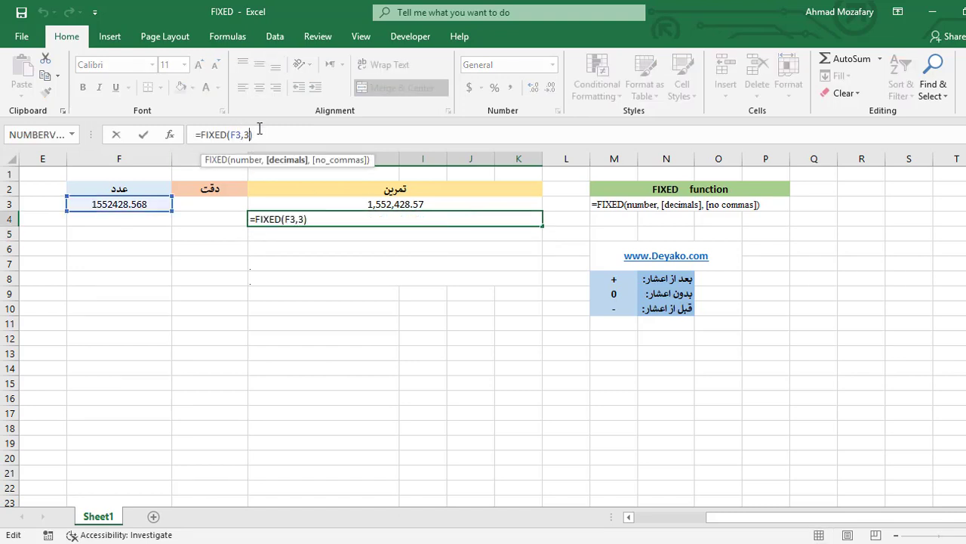
key(BackSpace)
text(1)
key(Return)
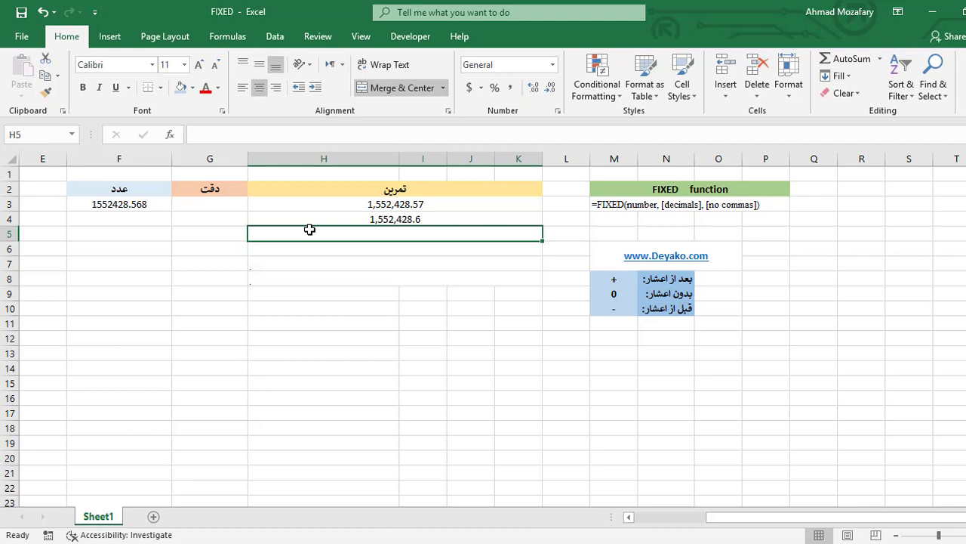
Set the decimals argument of the FIXED formula in H4 to 0 and review the result
click(344, 219)
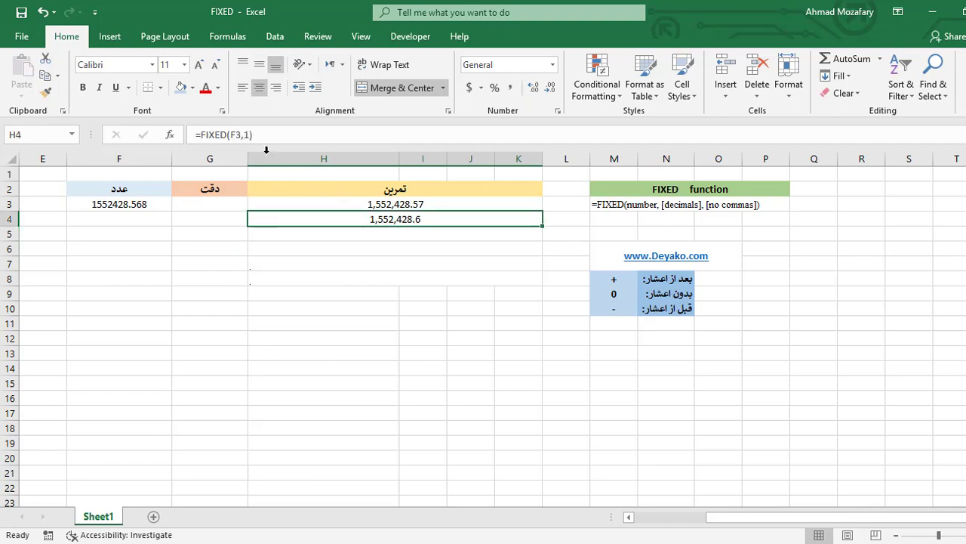
click(249, 135)
key(BackSpace)
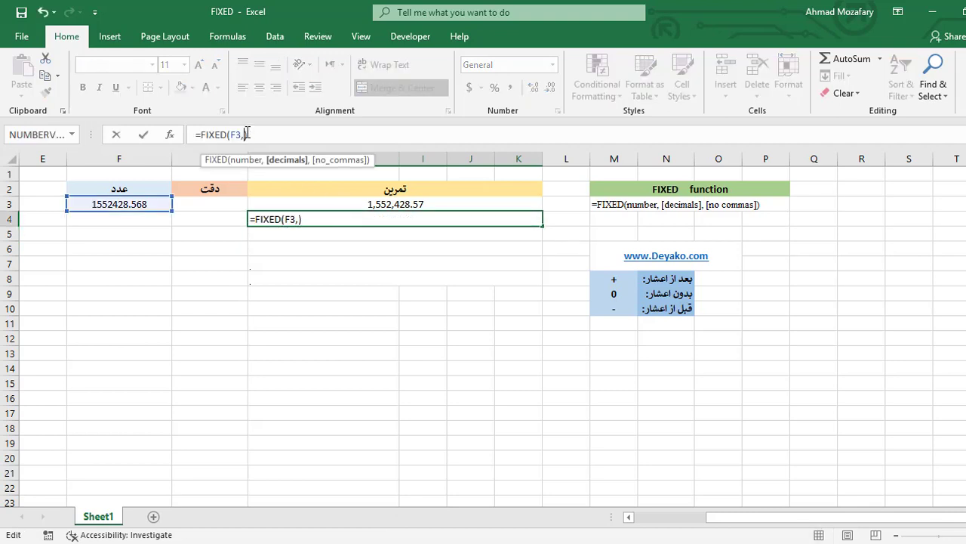
text(0)
key(Return)
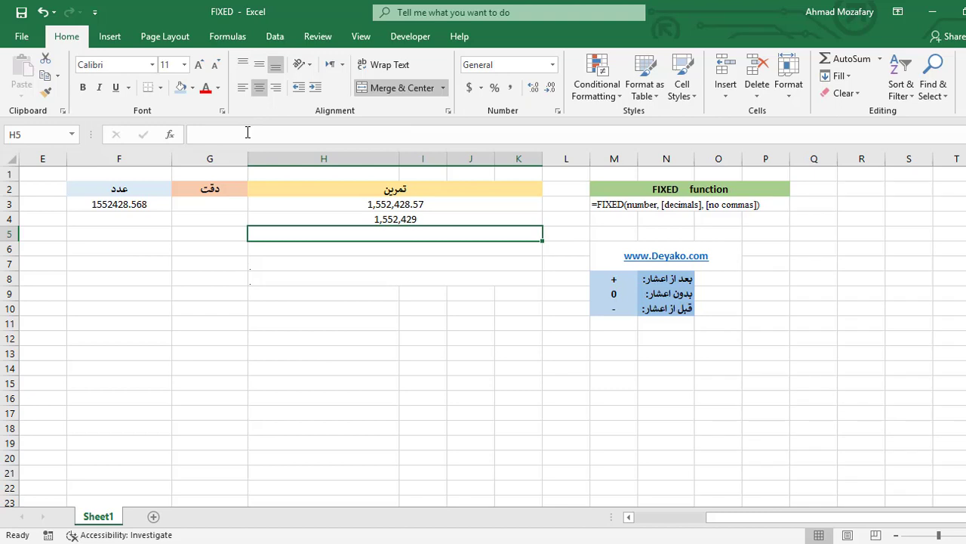
click(404, 220)
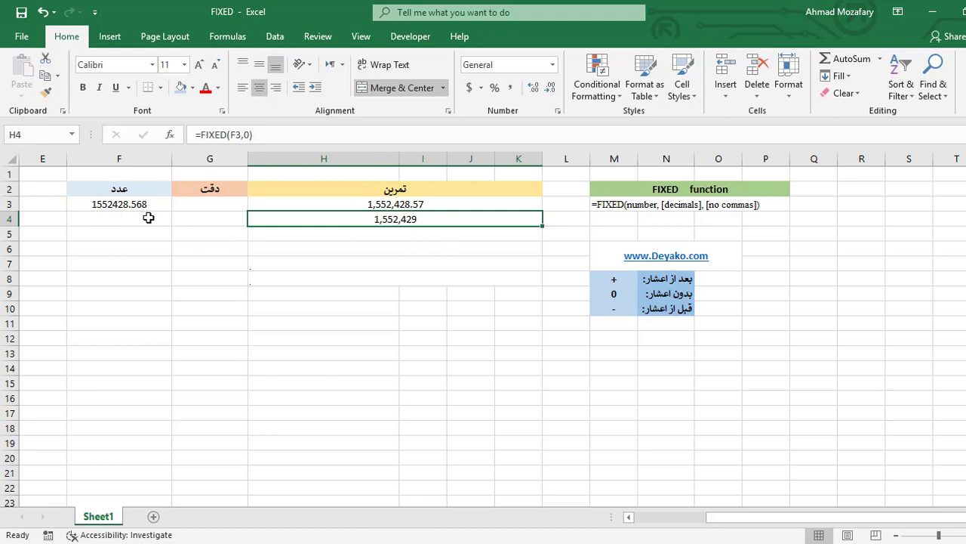
click(450, 234)
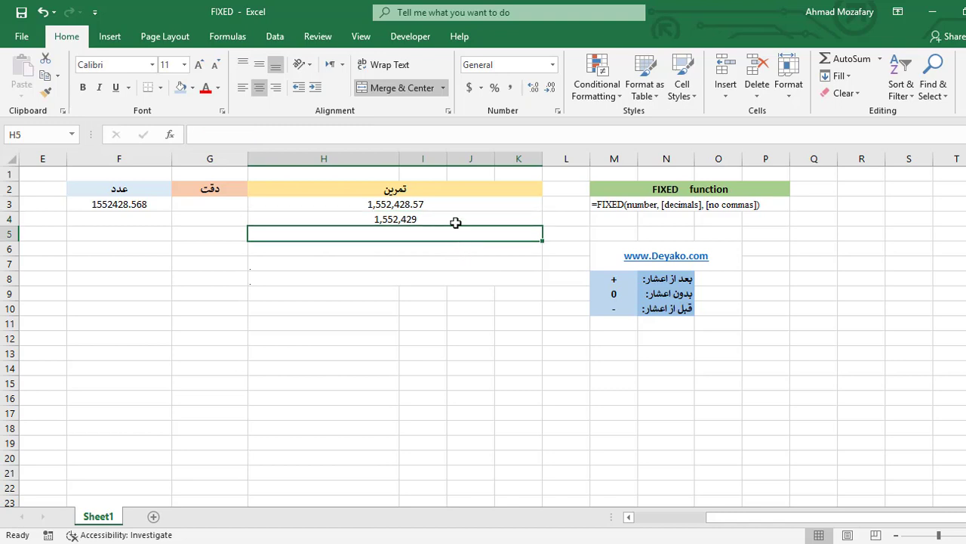
Edit the formula in H4 to read =FIXED(F3,2)
click(453, 220)
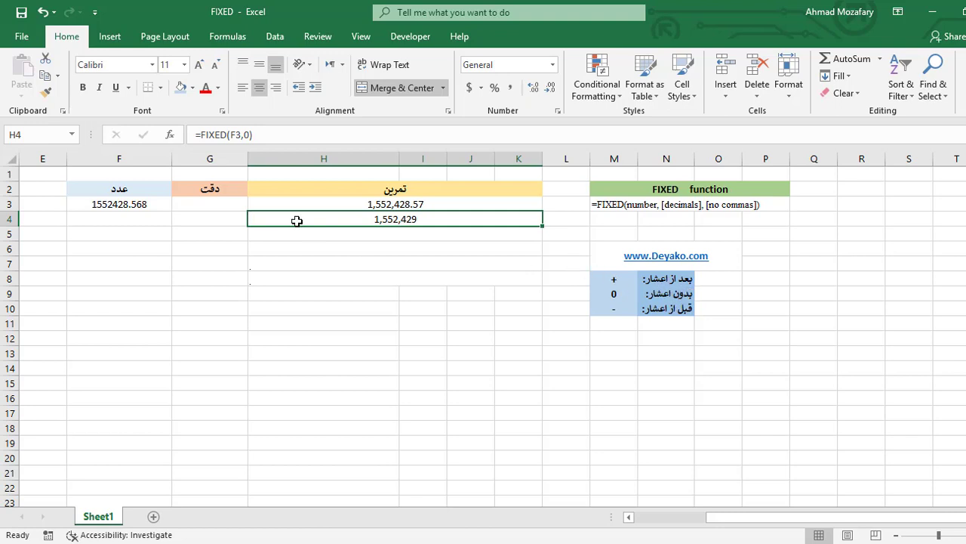
click(247, 136)
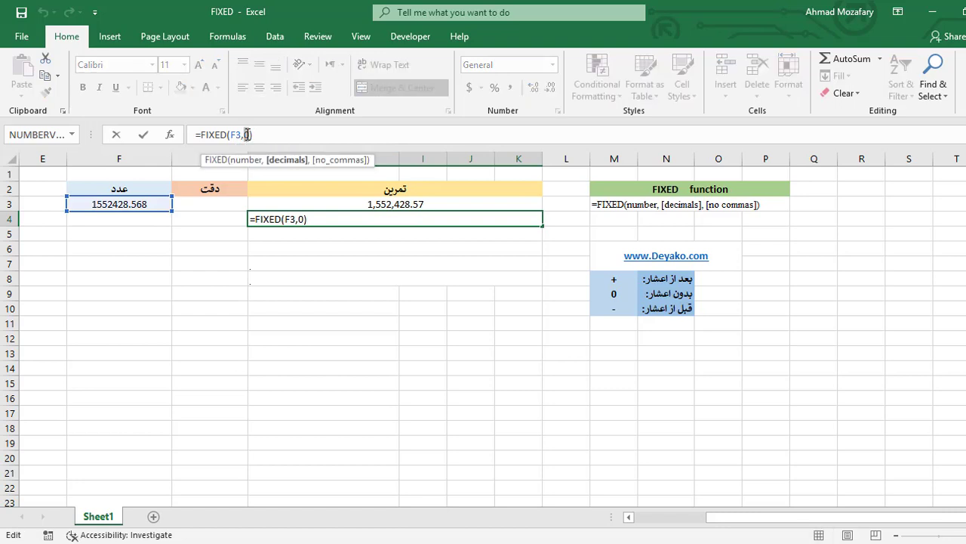
key(BackSpace)
text(2)
key(ctrl+Return)
key(Return)
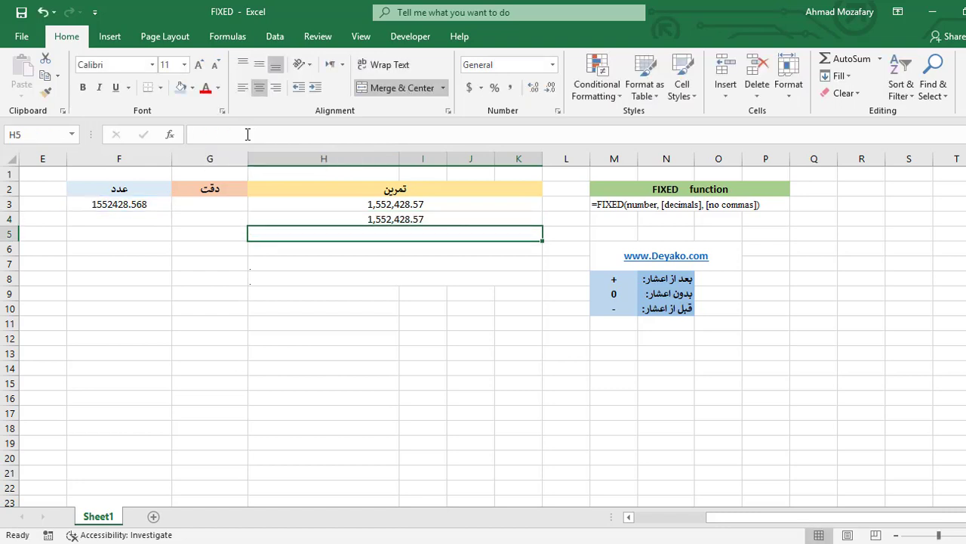
Change the decimals argument in H4 to -1 so the number is rounded before the decimal point
click(427, 220)
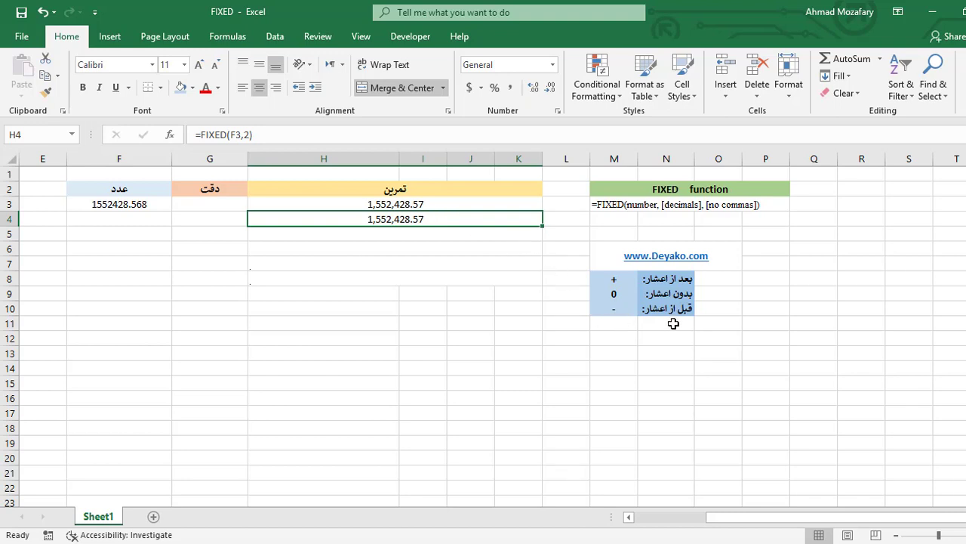
click(246, 136)
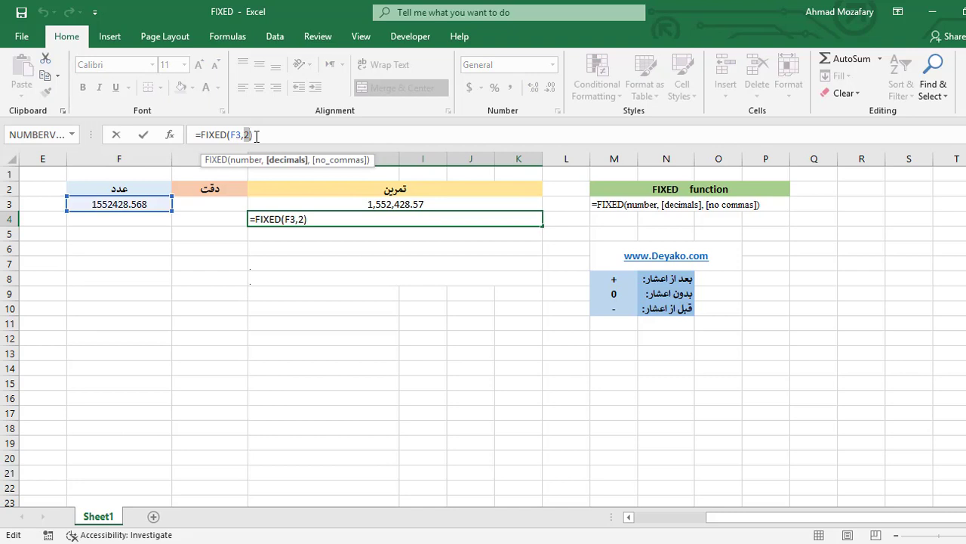
text(-1)
key(Return)
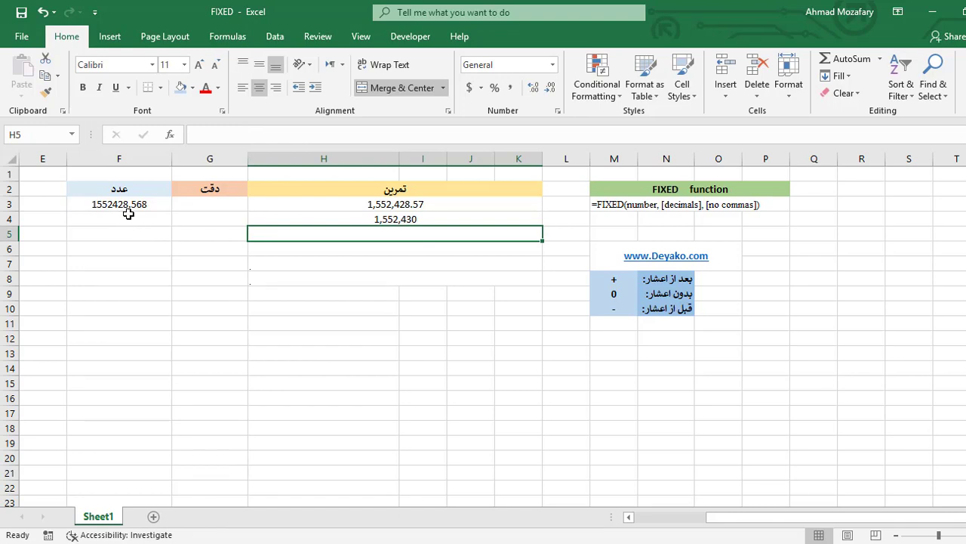
click(386, 221)
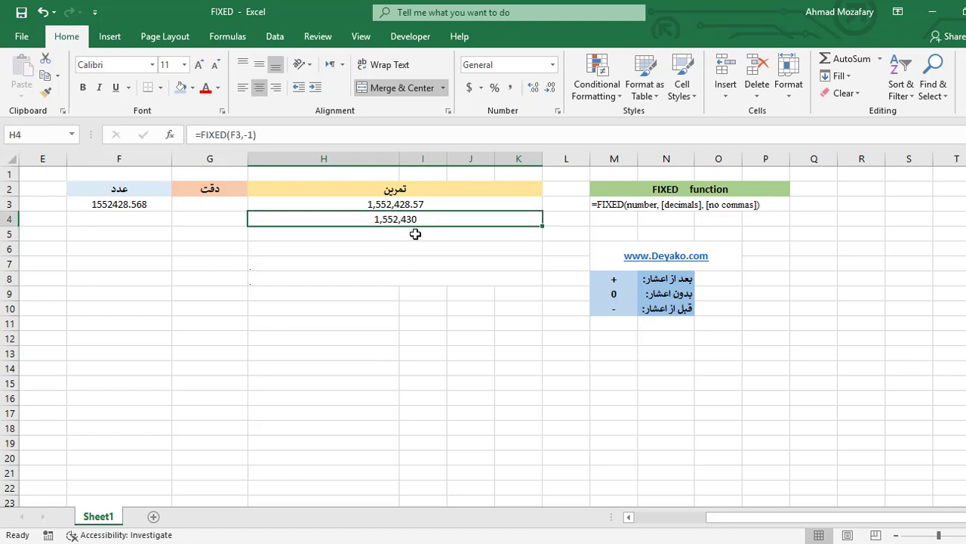
Enter =FIXED(F3,-2,TRUE) in H5 to round the number to hundreds without commas, and reselect H5 to review it
click(415, 235)
text(=fixed()
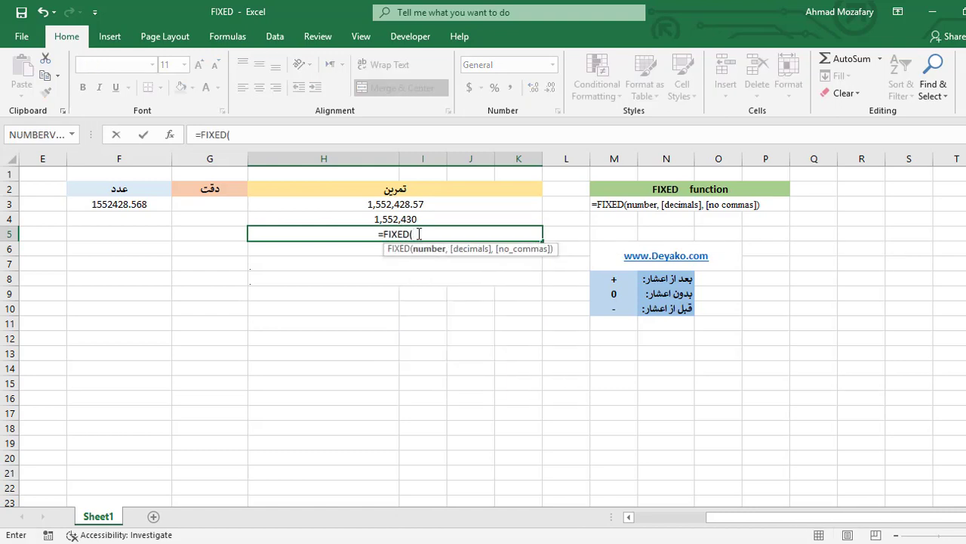
text(F3)
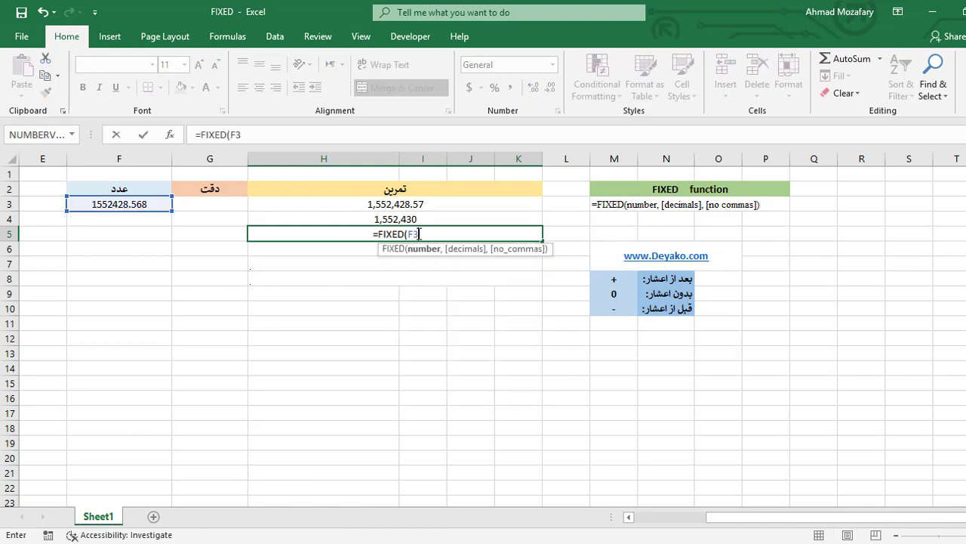
text(,)
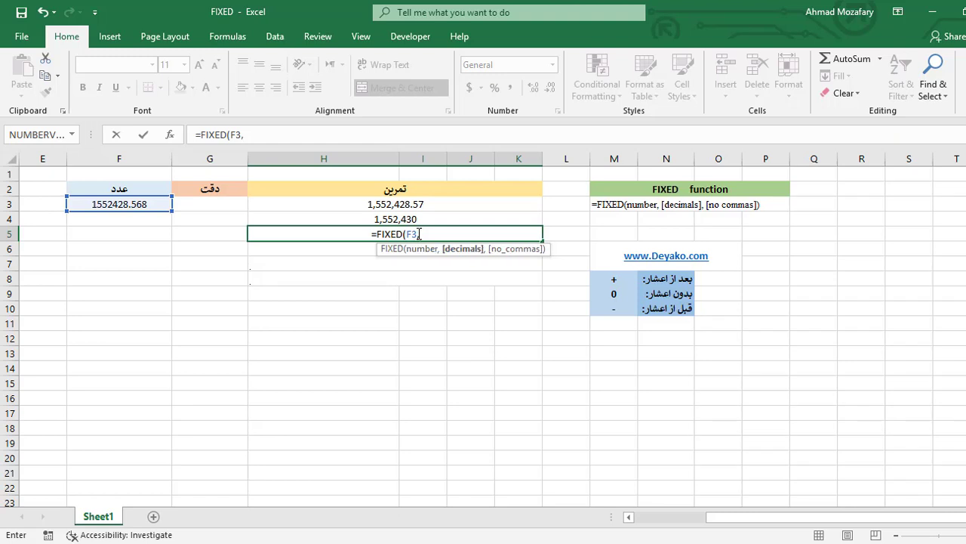
text(-2)
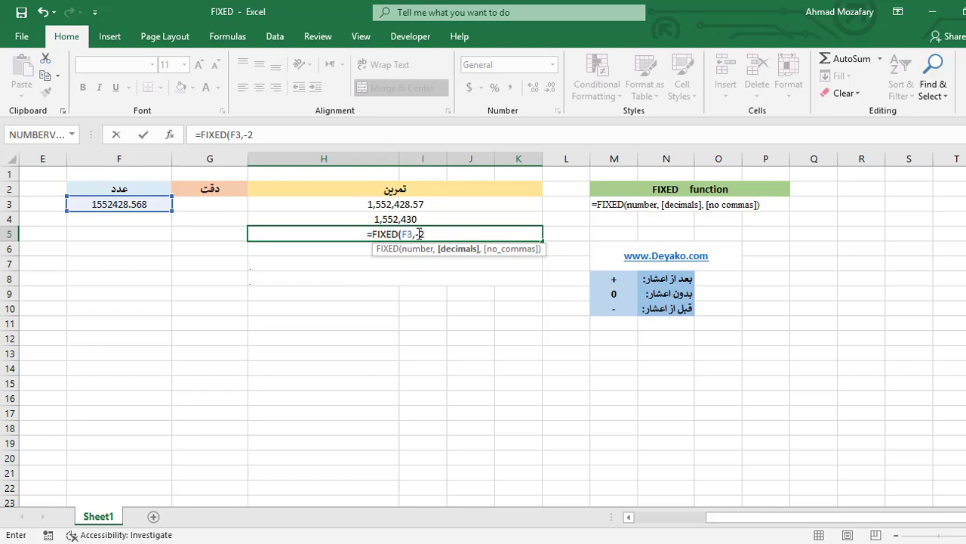
text(,)
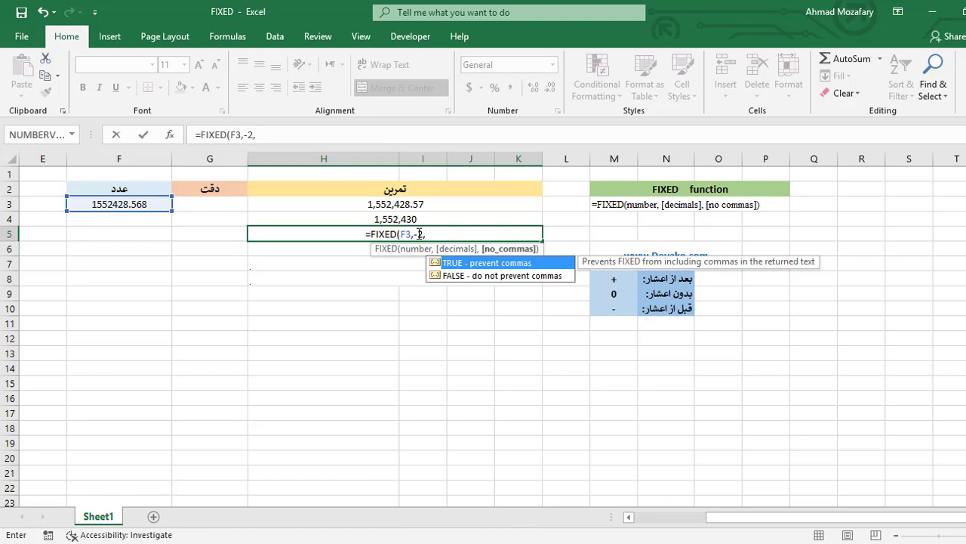
text(TRUE)
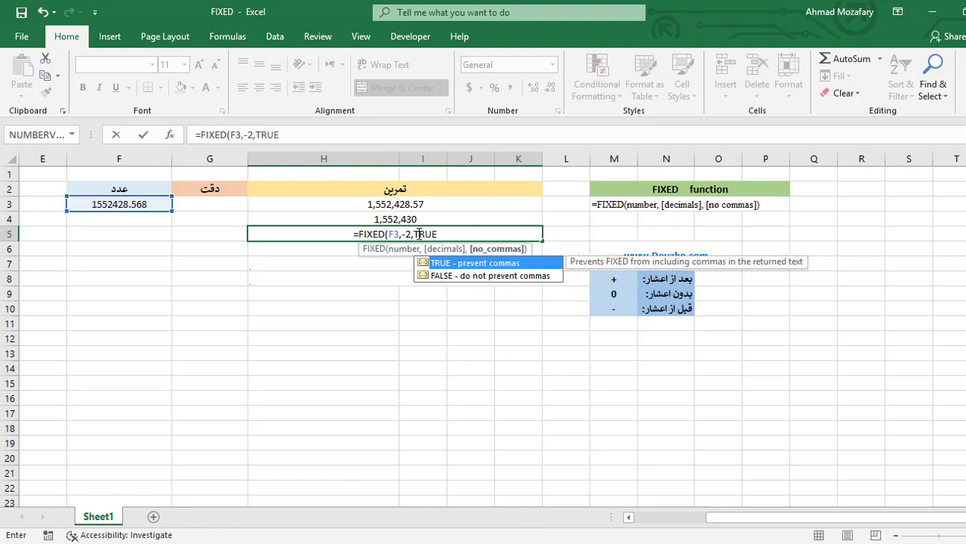
text())
key(Return)
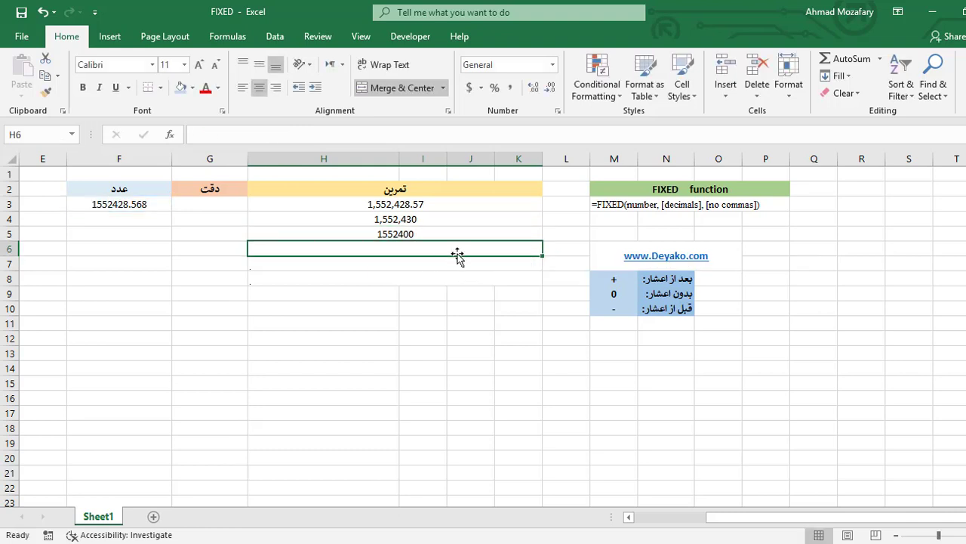
click(450, 231)
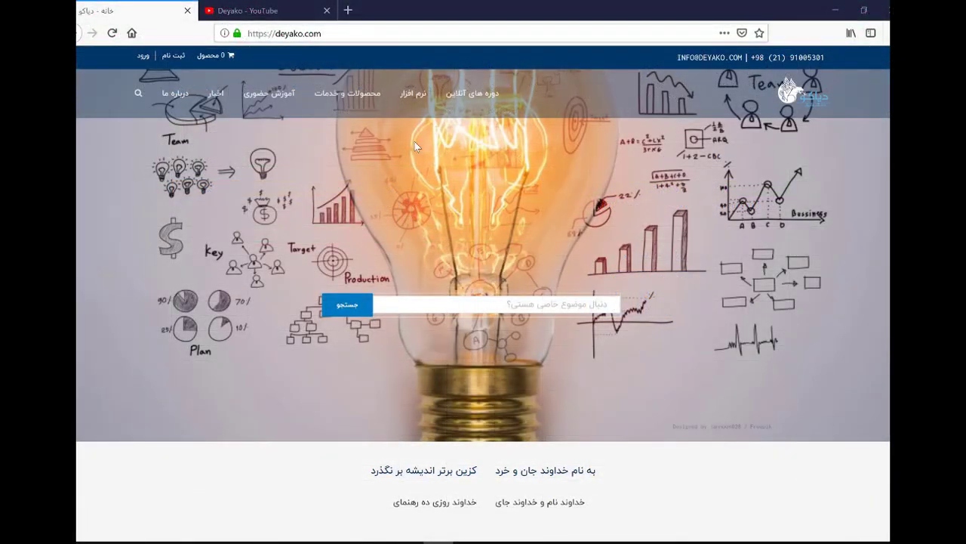
View the Deyako YouTube channel page in the browser and switch to Telegram to view the Deyako channel info
click(273, 11)
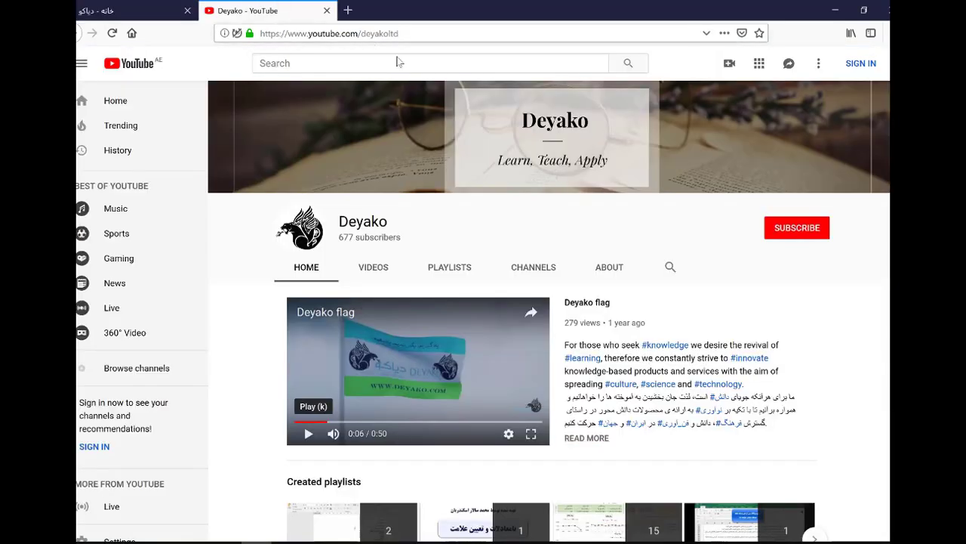
key(alt+Tab)
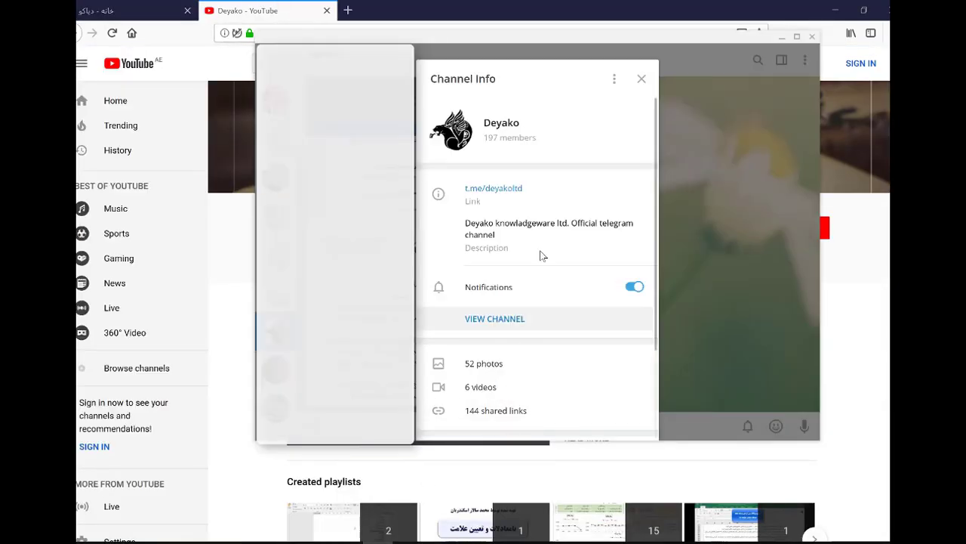